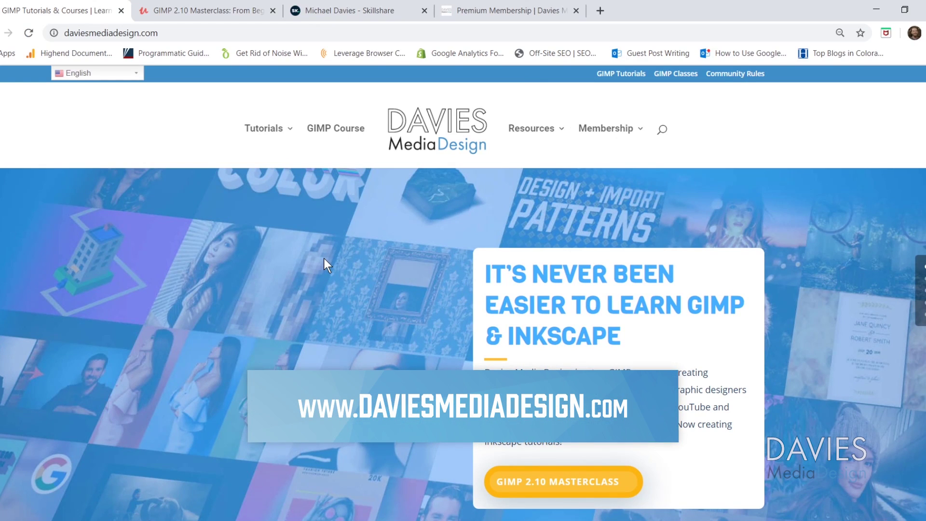
Scroll down the Davies Media Design pages toward the Premium Membership subscription options
scroll(323, 261, down, 10)
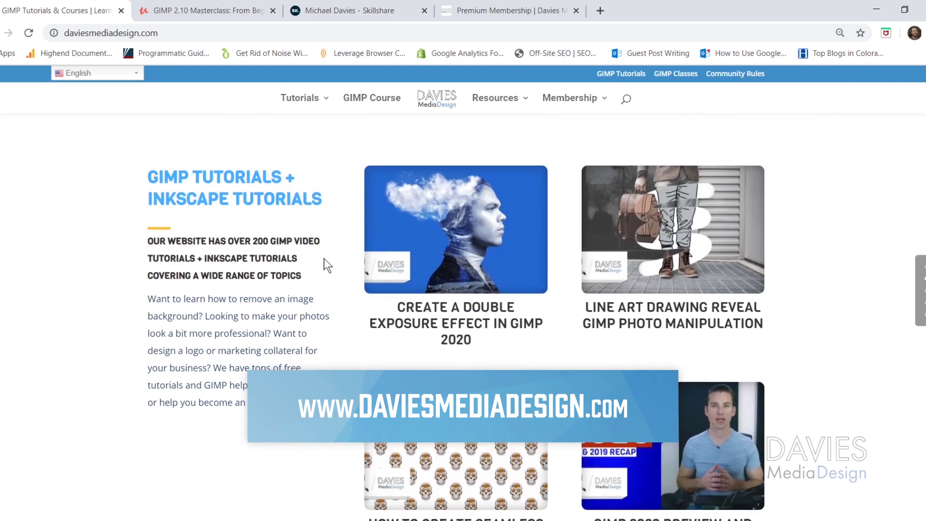
scroll(324, 261, down, 13)
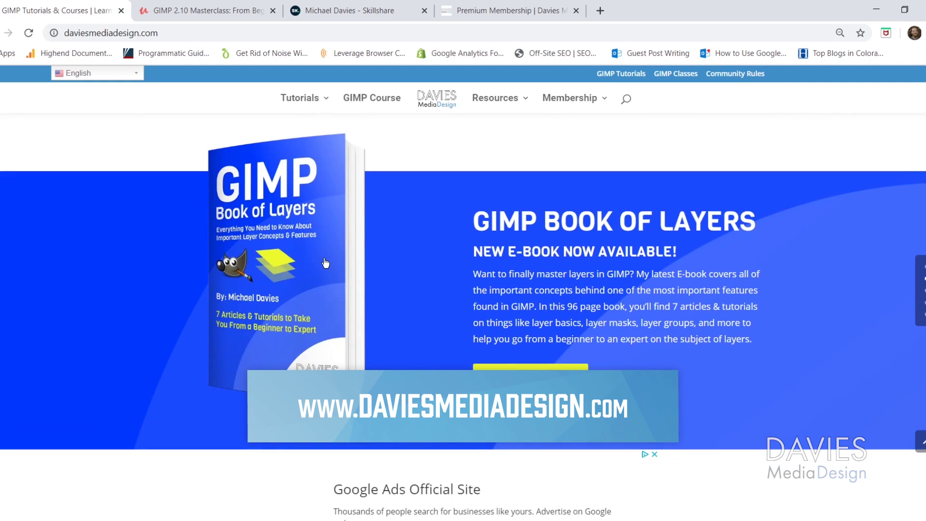
scroll(324, 259, down, 10)
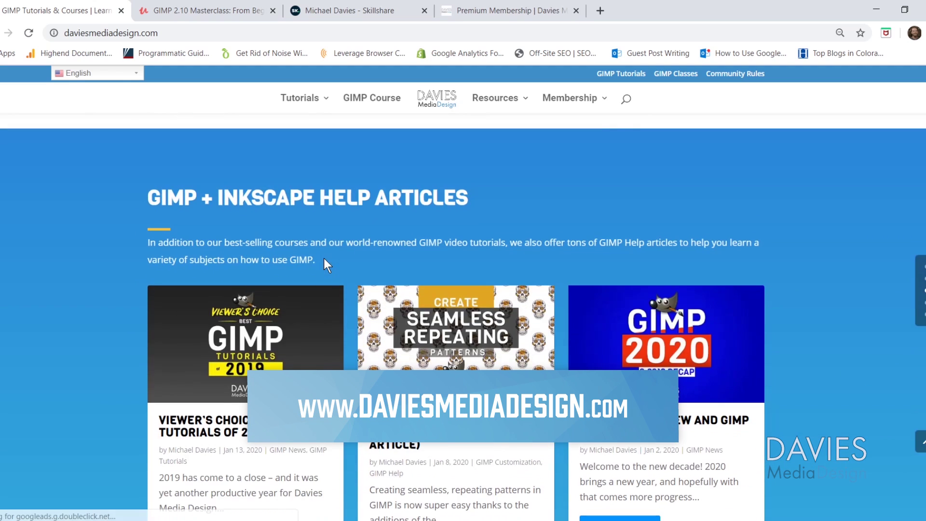
scroll(328, 259, down, 11)
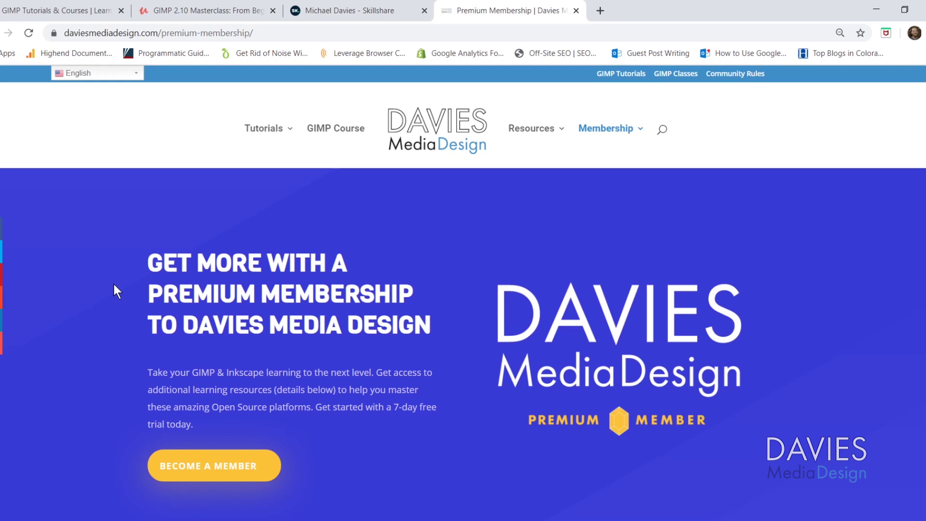
scroll(114, 285, down, 10)
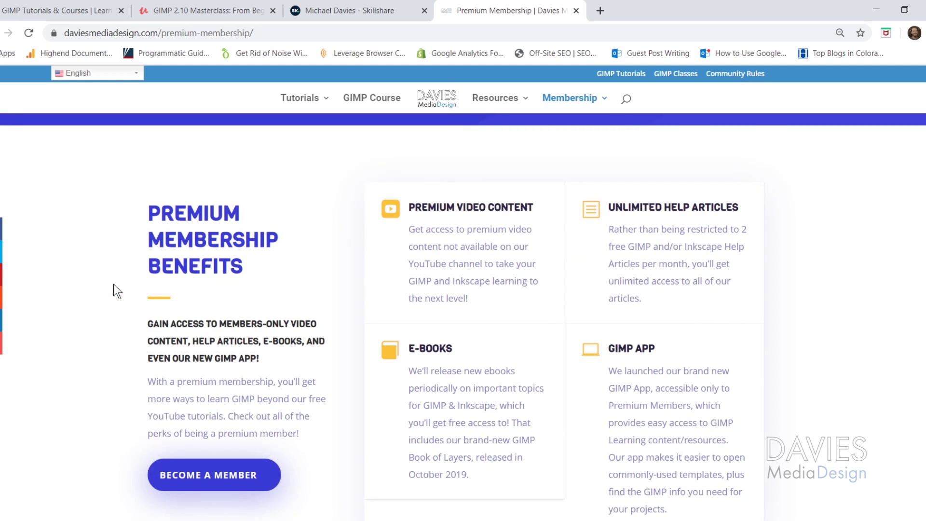
scroll(116, 291, down, 10)
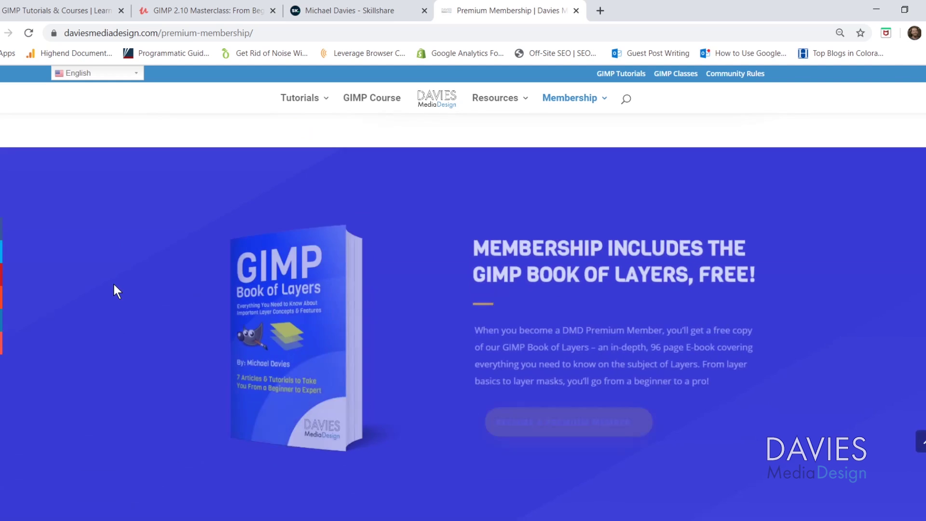
scroll(116, 290, down, 10)
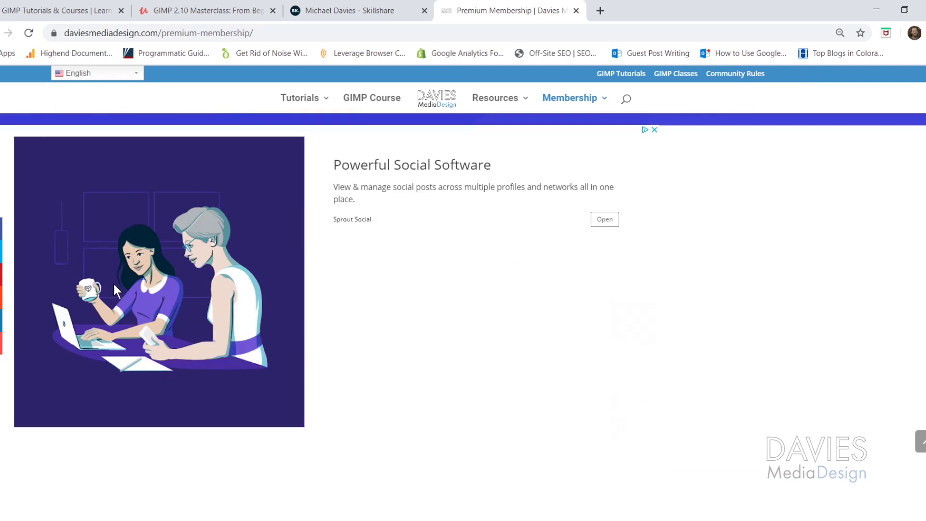
scroll(116, 291, down, 7)
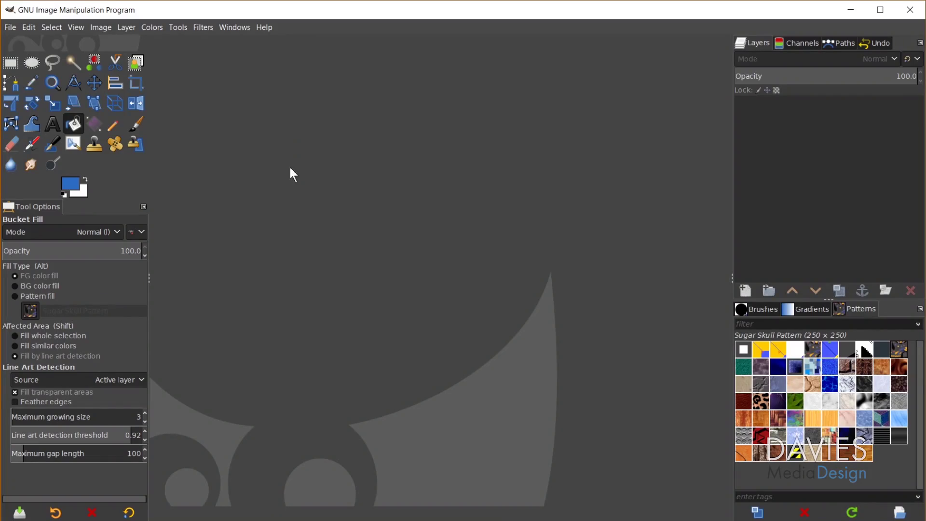
Open GIMP's Preferences from the Edit menu and go to the Interface Theme page
click(29, 28)
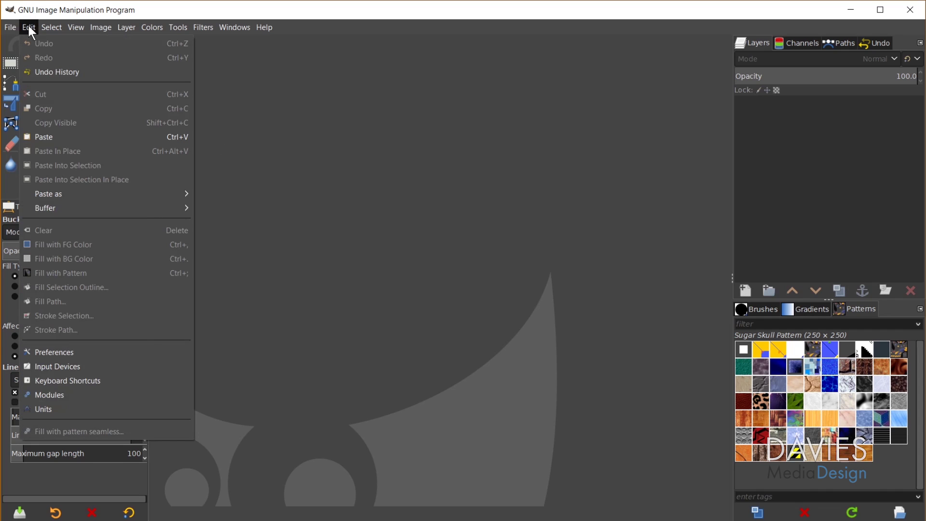
click(53, 350)
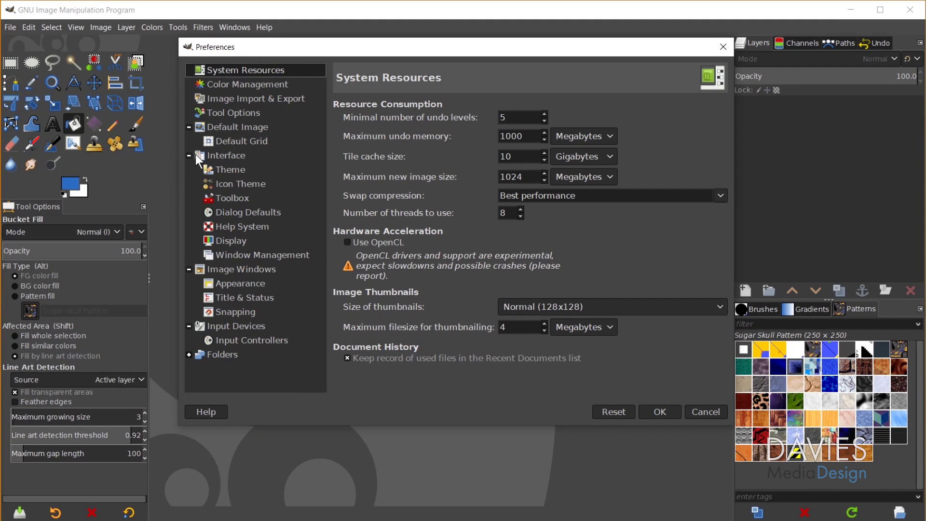
click(231, 169)
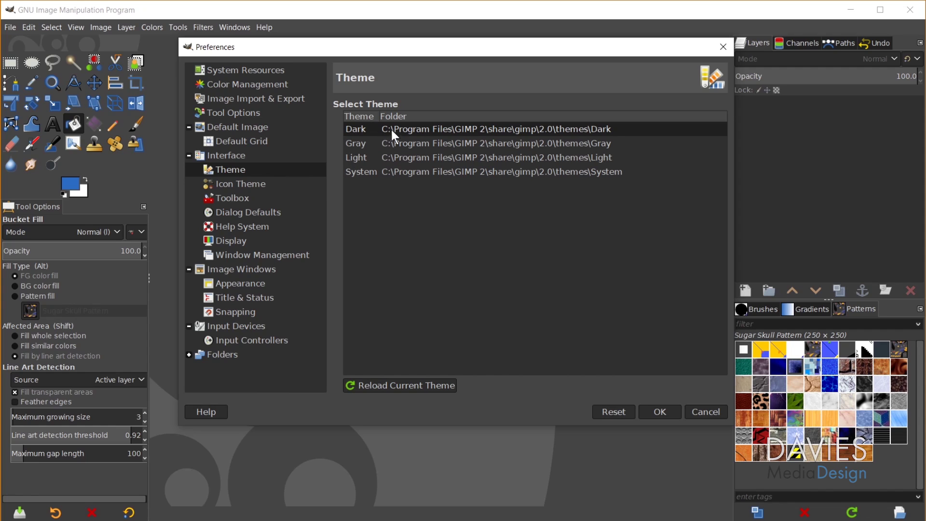
Preview the Gray, Light and System themes, then settle on the Dark theme
click(358, 143)
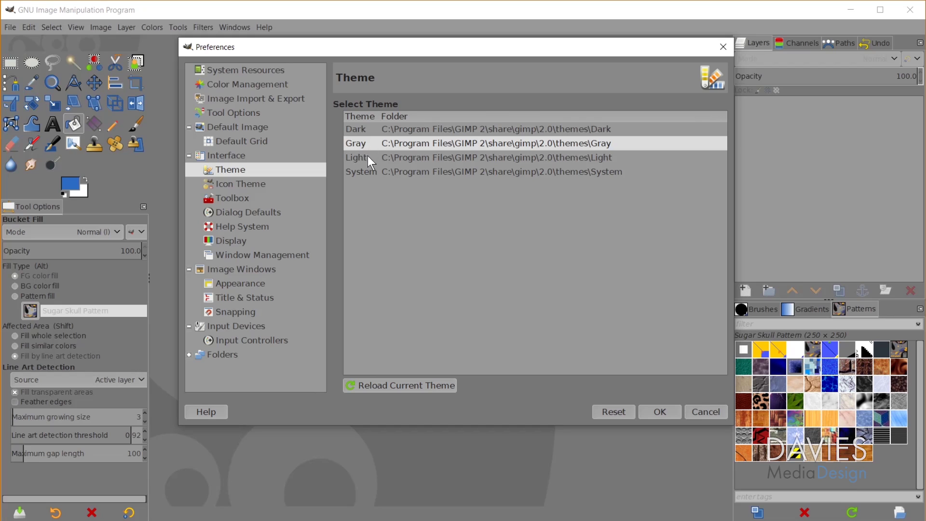
click(362, 157)
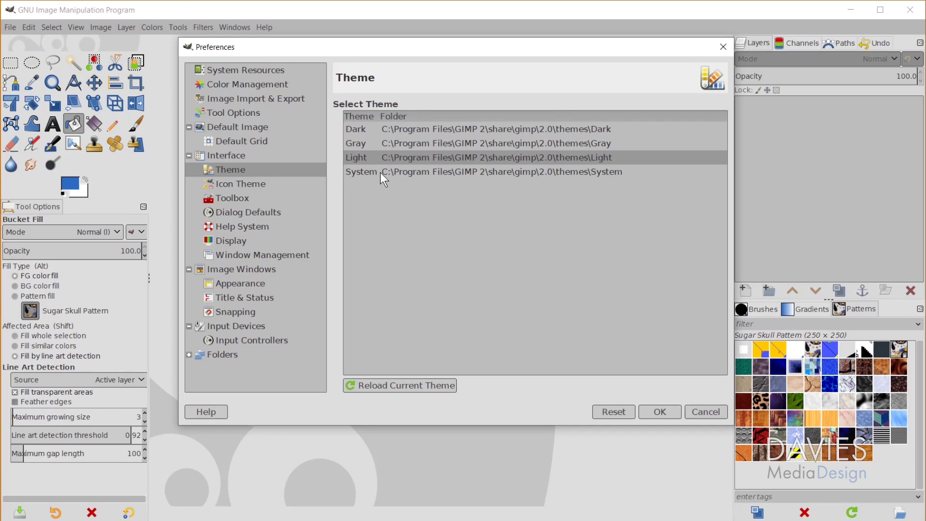
click(366, 172)
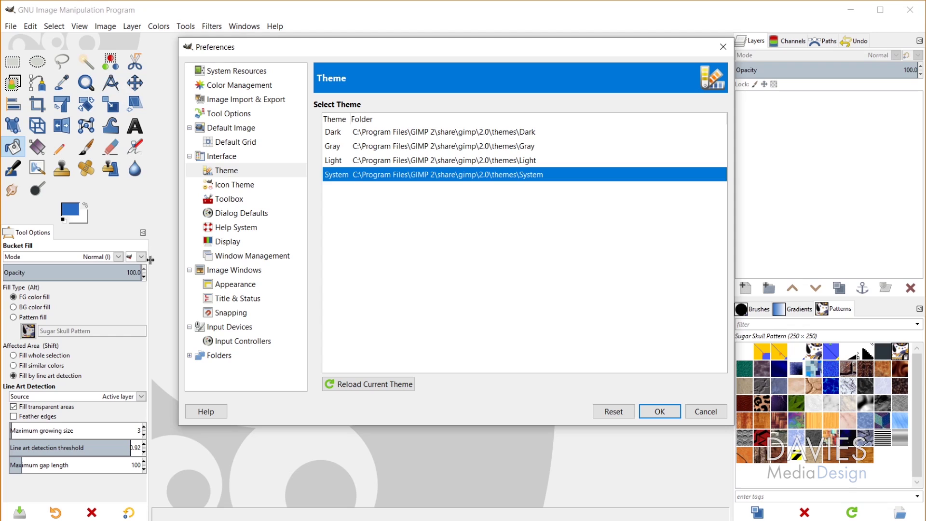
click(339, 131)
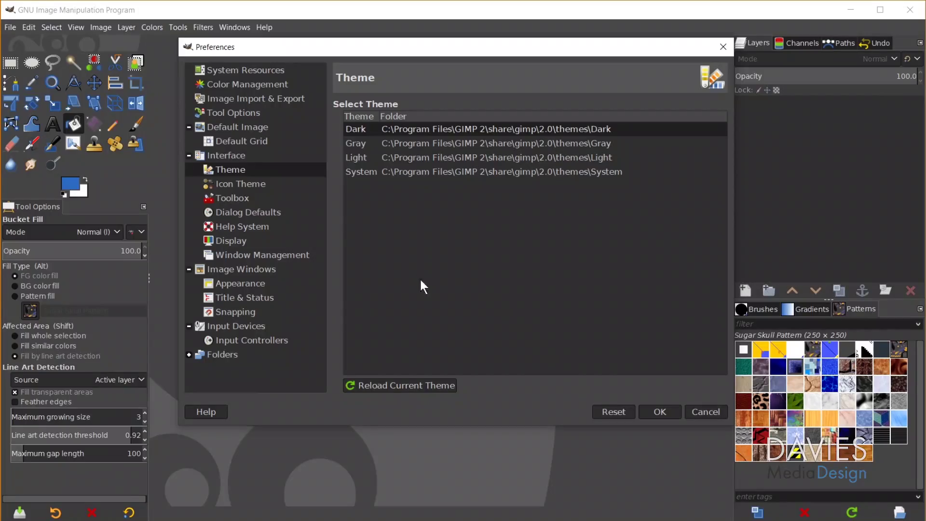
On the Icon Theme page, preview Legacy and Symbolic, then choose Symbolic-Inverted icons
click(243, 183)
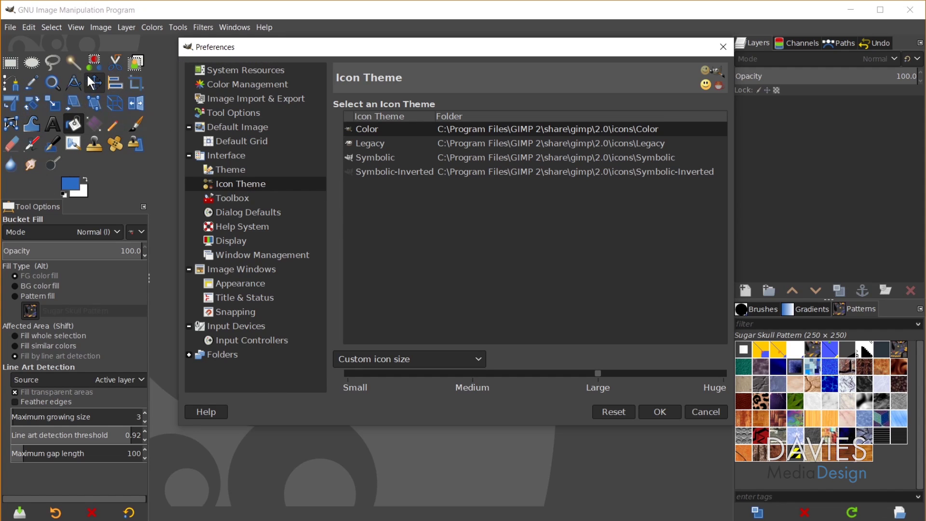
click(371, 142)
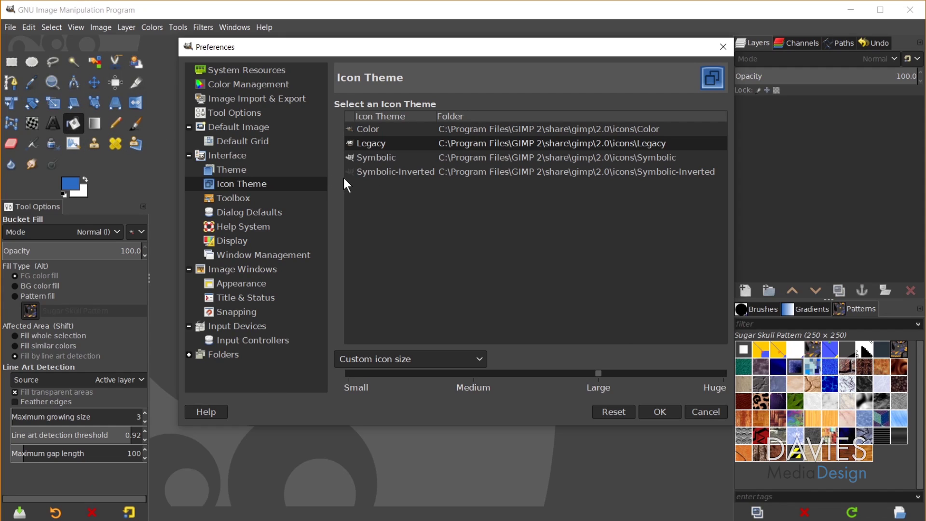
click(366, 157)
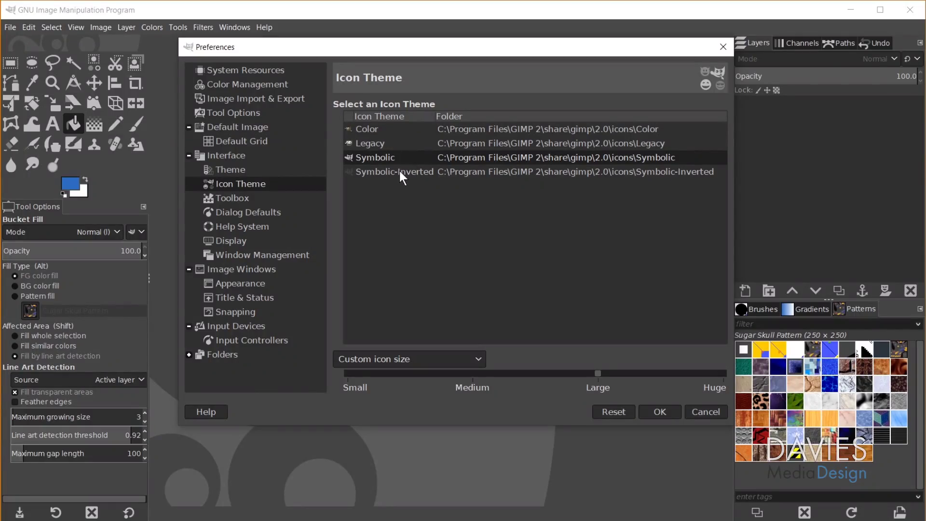
click(400, 173)
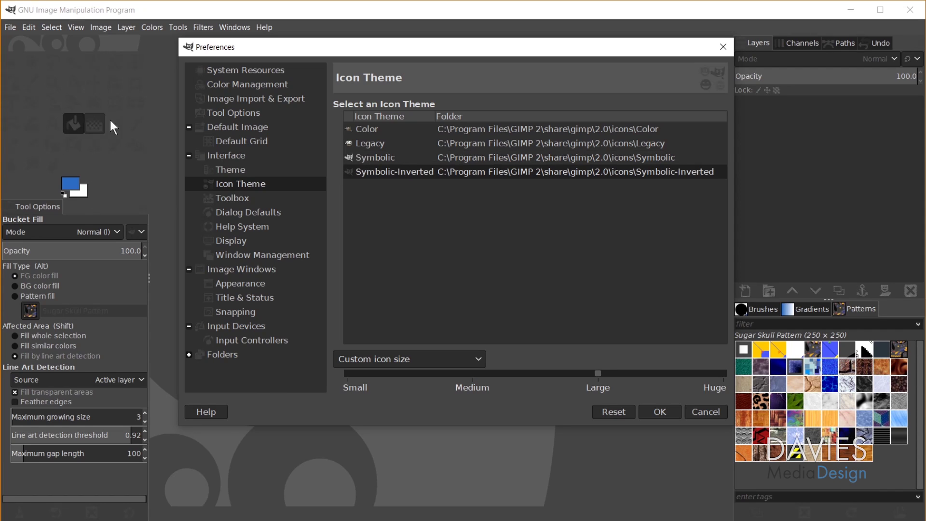
Try the Light interface theme, switch back to Dark, and return to Icon Theme settings
click(235, 170)
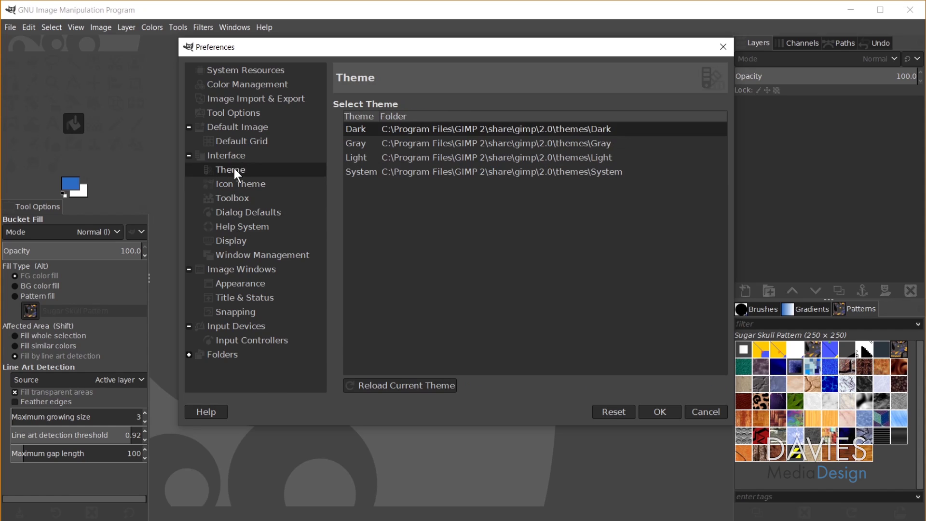
click(361, 157)
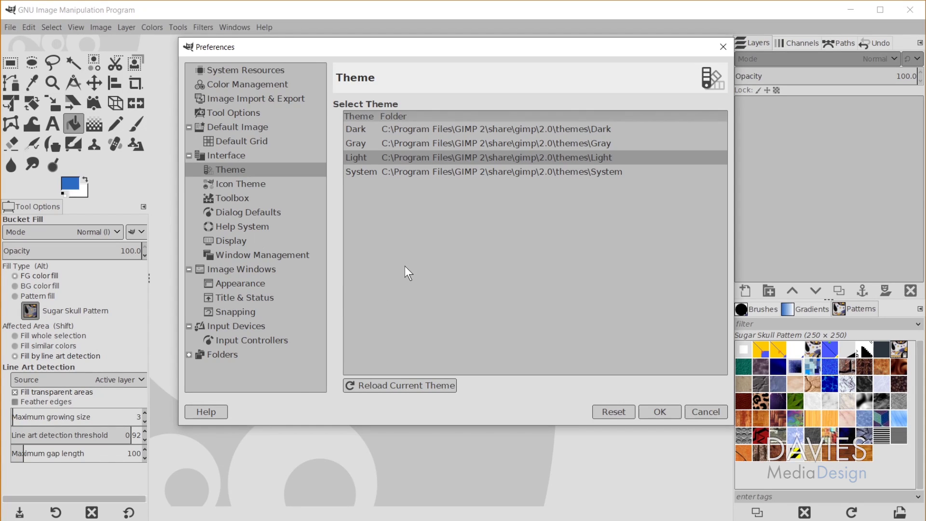
click(362, 128)
click(255, 185)
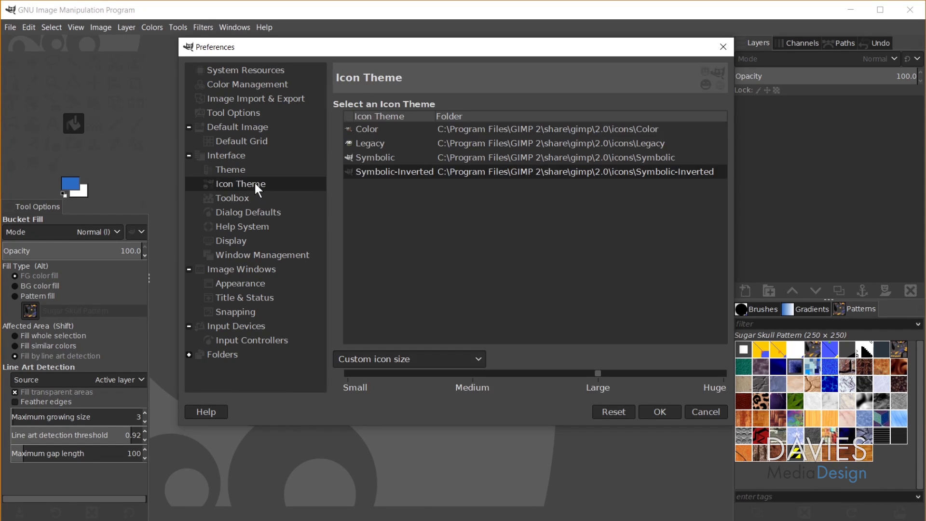
Switch to the Color icon theme and try the resolution-guessed and theme-default icon sizes
click(371, 130)
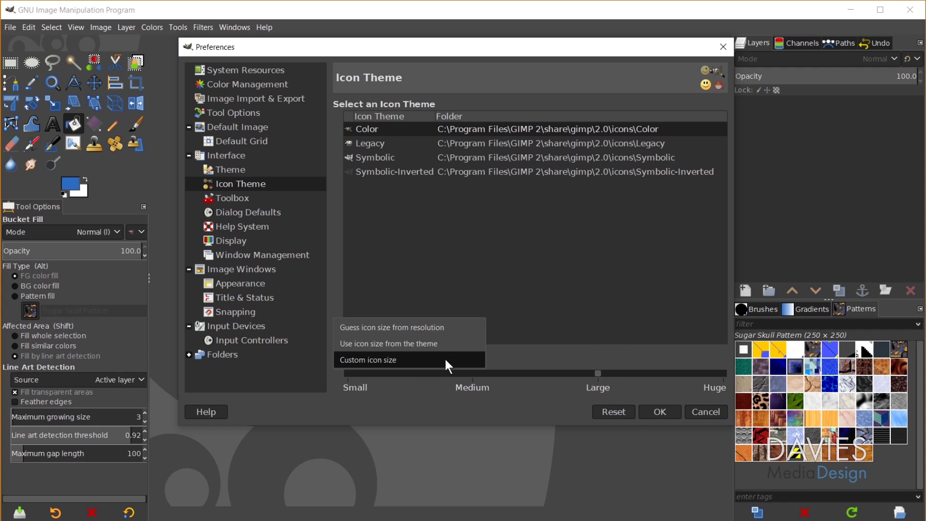
click(446, 328)
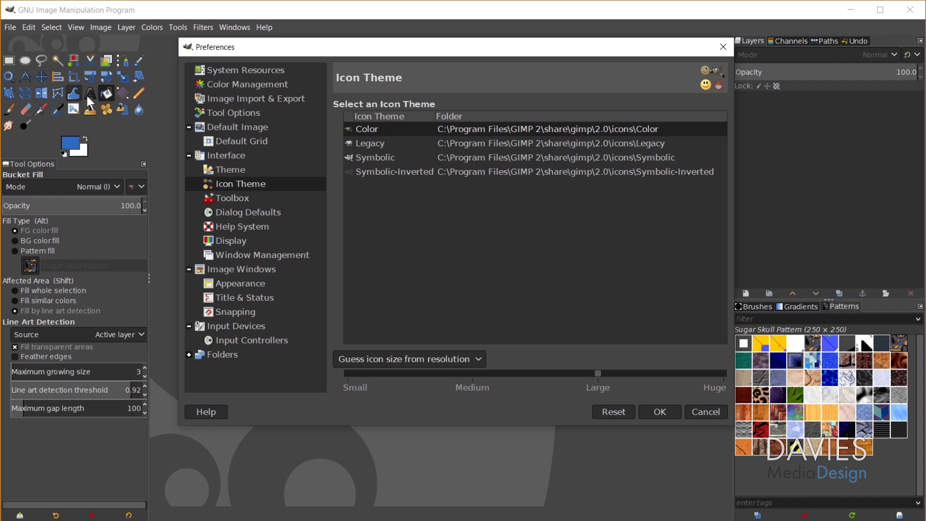
click(410, 363)
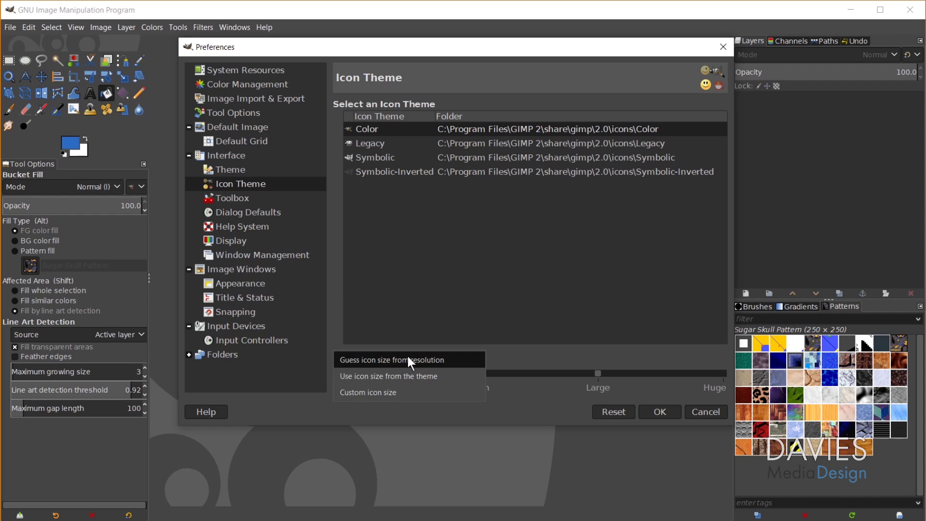
click(423, 377)
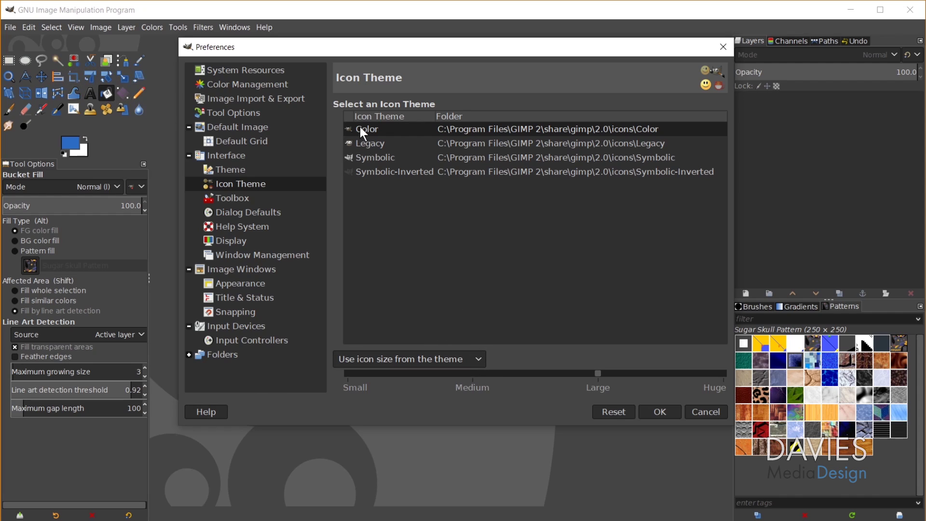
Choose Custom icon size, testing Small and Huge before settling on Large
click(431, 363)
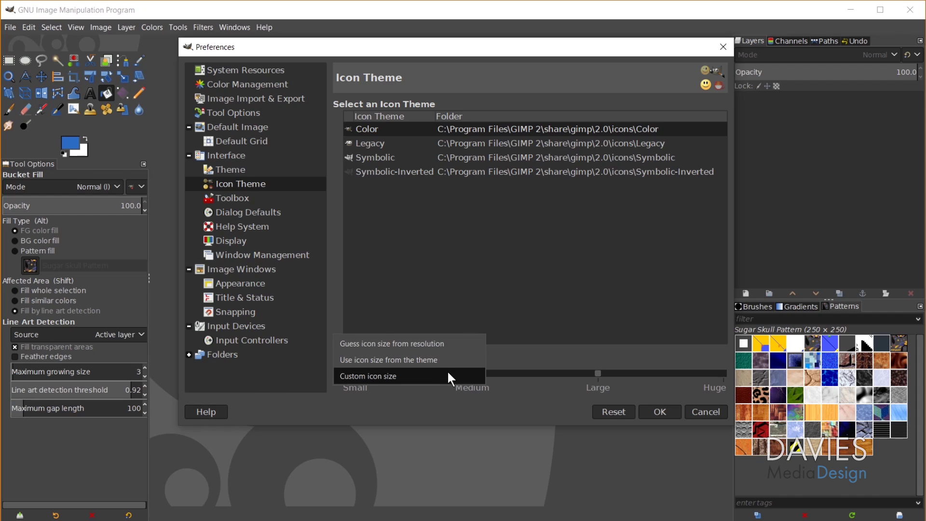
click(448, 372)
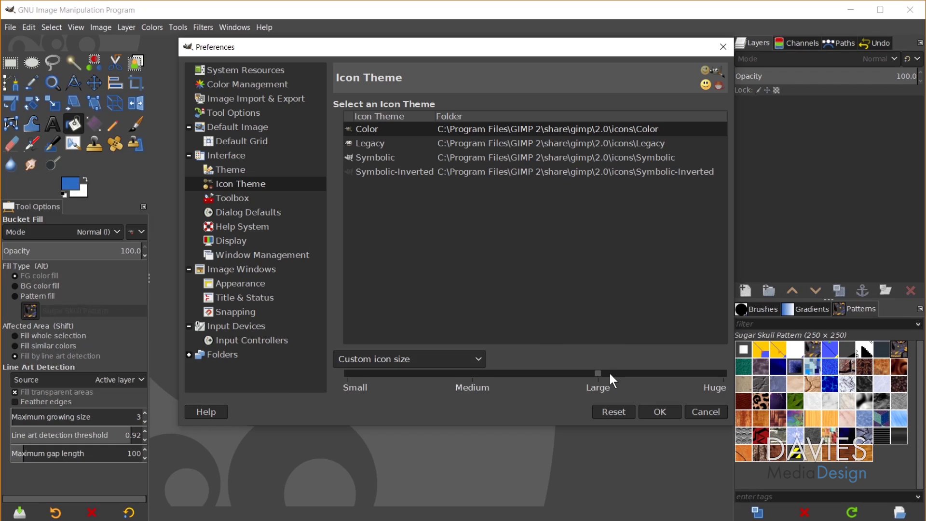
drag(598, 369, 389, 366)
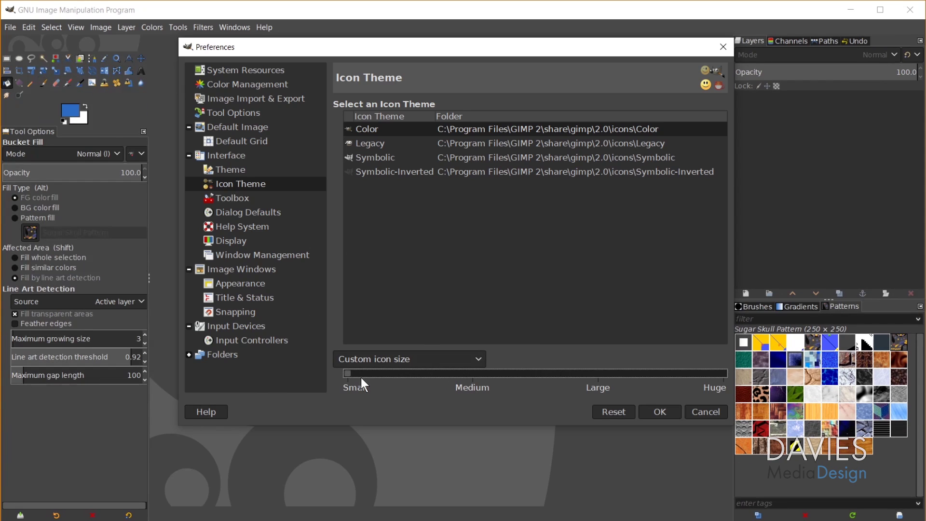
click(718, 373)
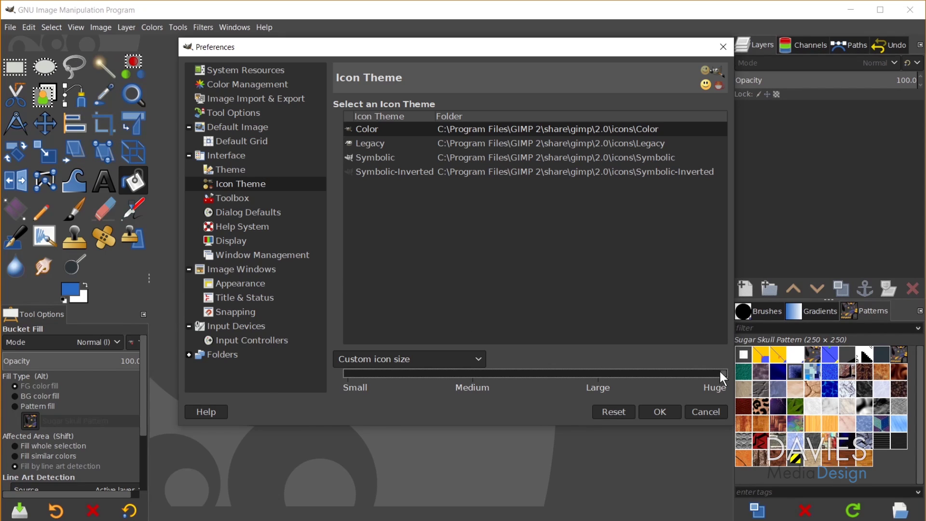
drag(718, 370, 599, 363)
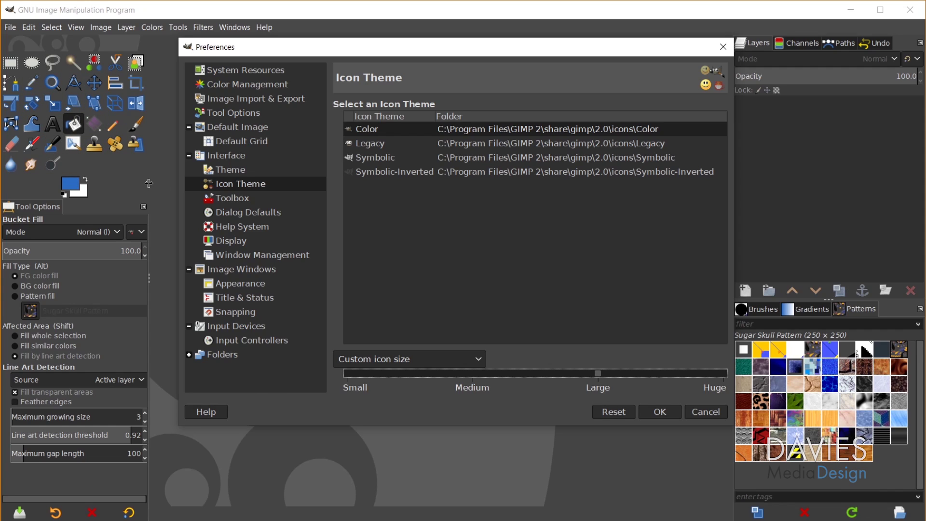
Resize the toolbox dock to six tool columns and apply the preferences with OK
drag(149, 184, 63, 178)
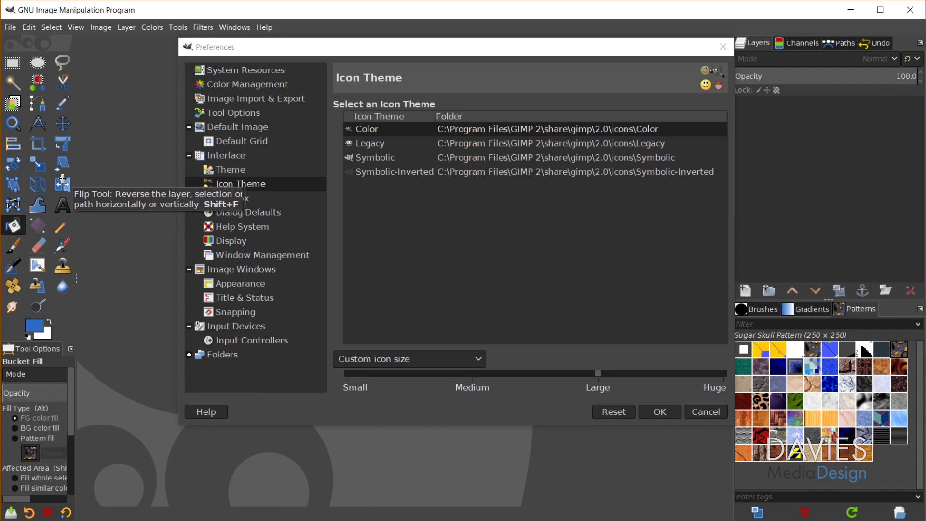
drag(76, 180, 178, 183)
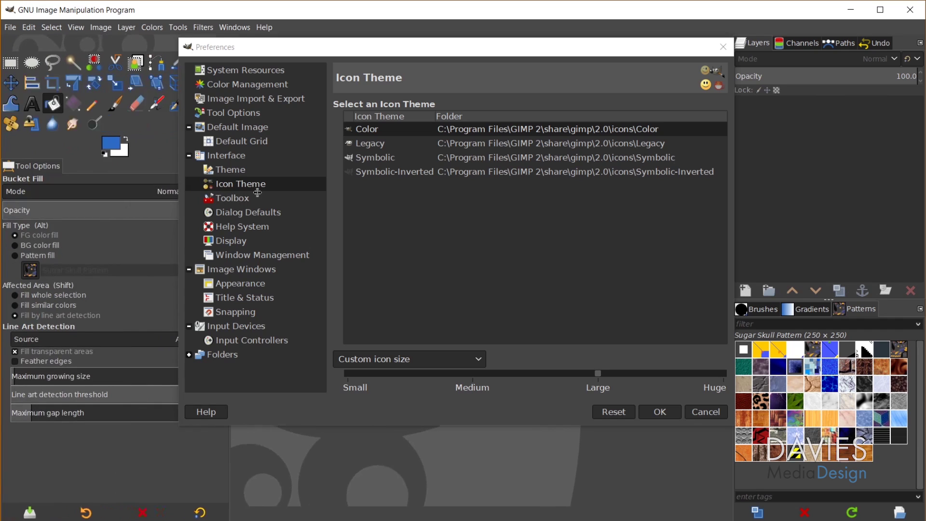
drag(257, 193, 147, 186)
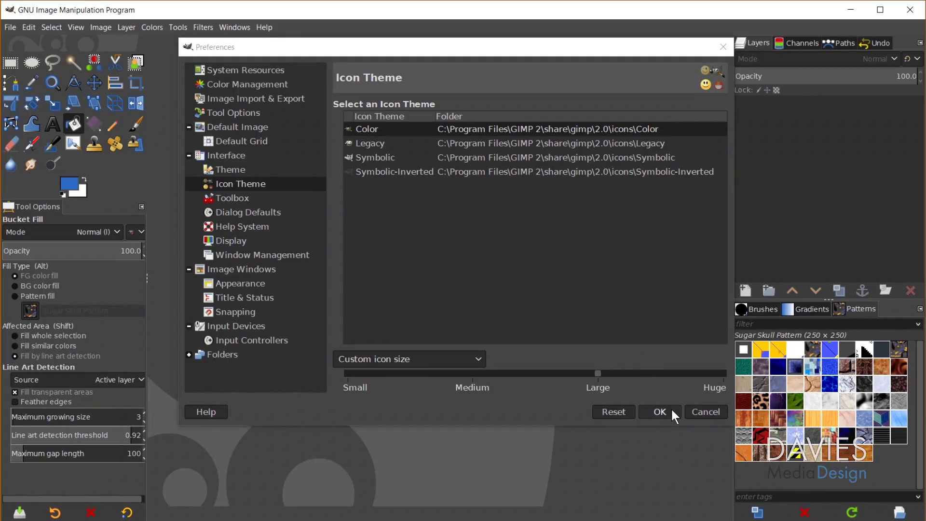
click(670, 409)
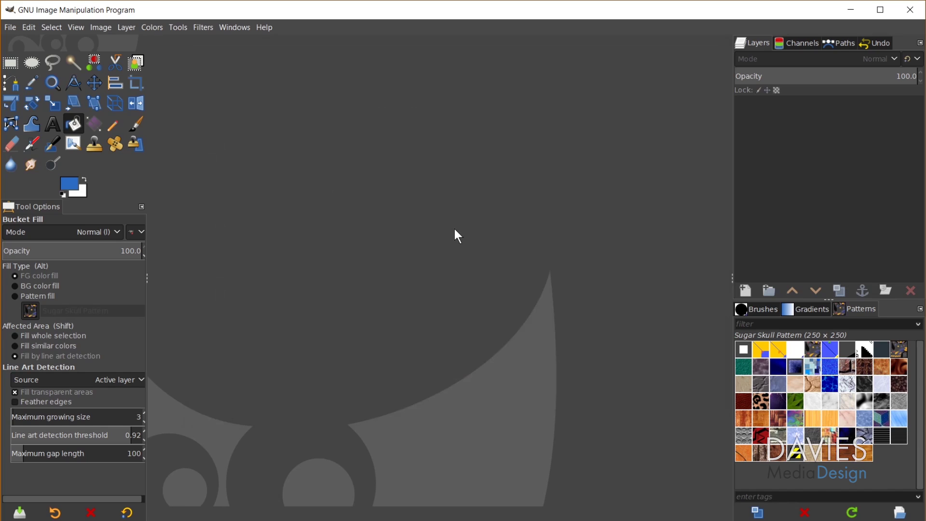